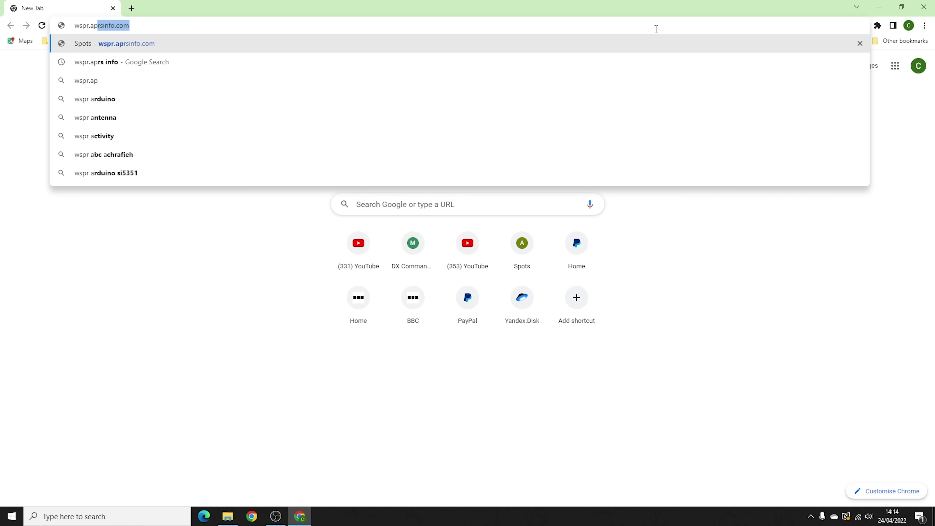
Step: Finish the address and load the wspr.aprsinfo.com Spots map page
text(sinfo.com)
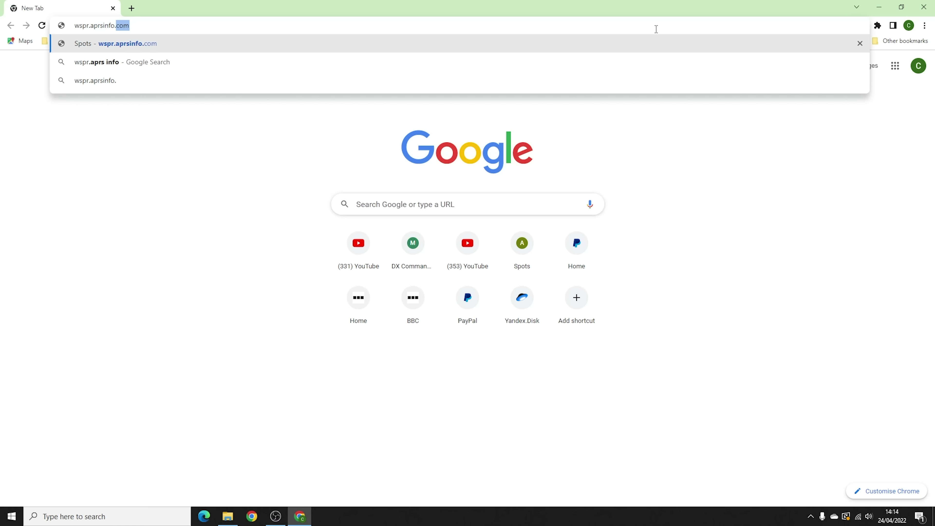
key(Return)
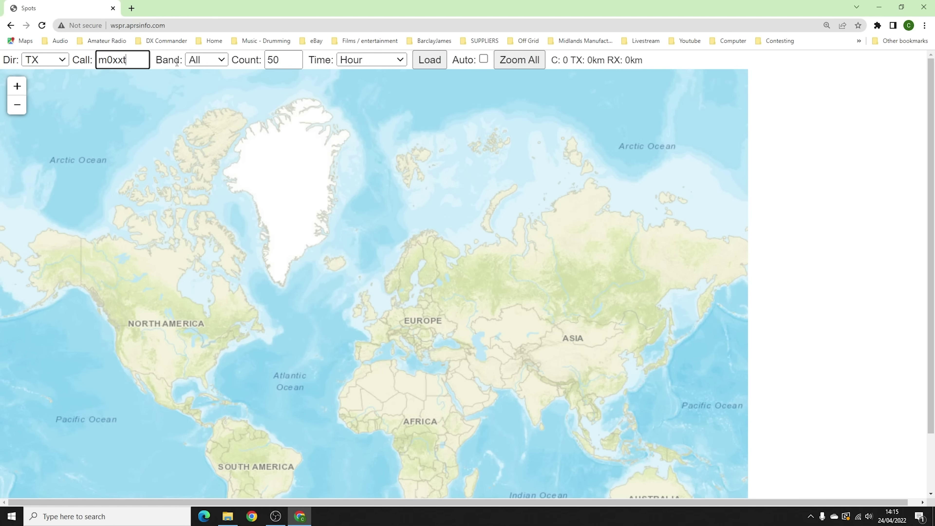
Step: Set Count to 2000, Time to Week and Band to 10m, then load the spots
key(Tab)
key(Tab)
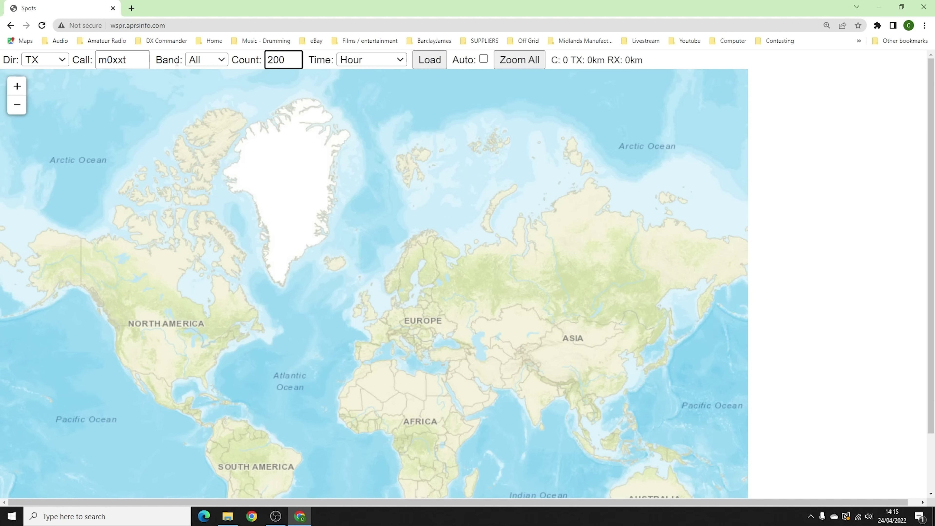
text(2000)
key(Tab)
key(Down)
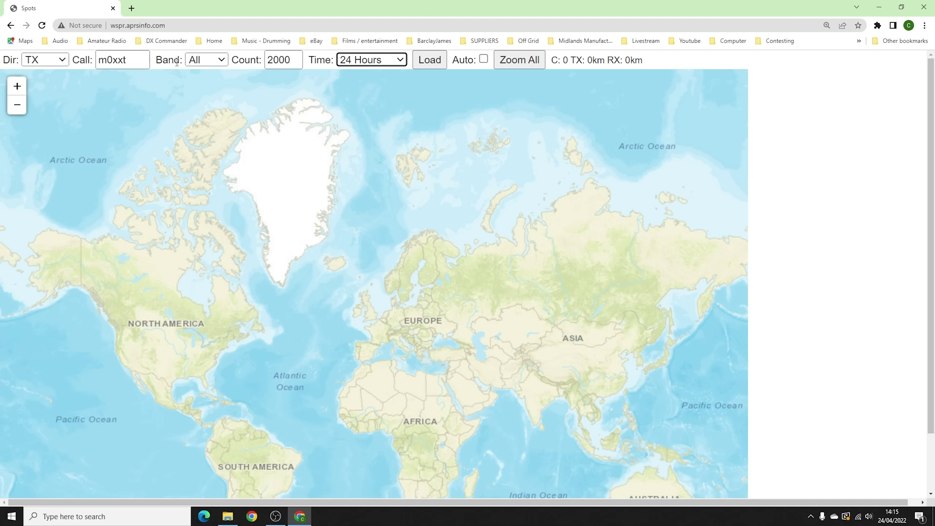
key(Down)
key(Tab)
click(219, 63)
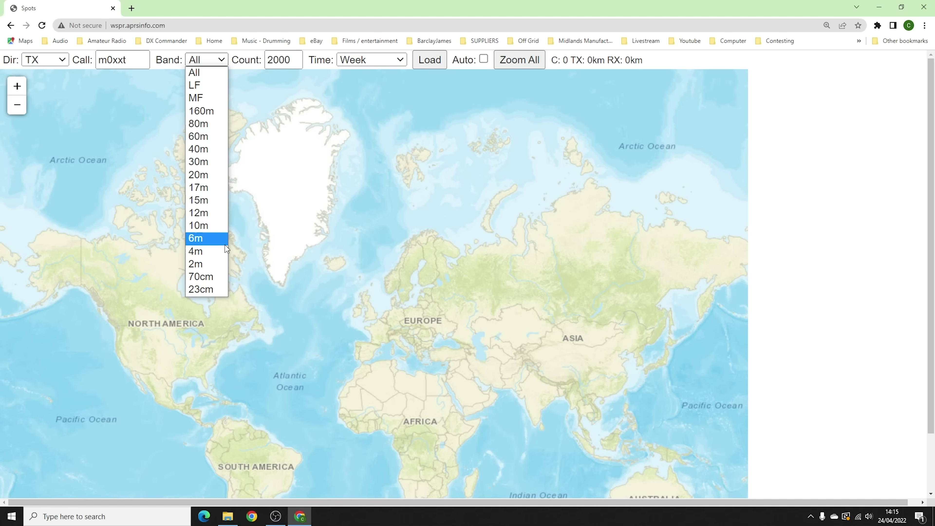
click(223, 223)
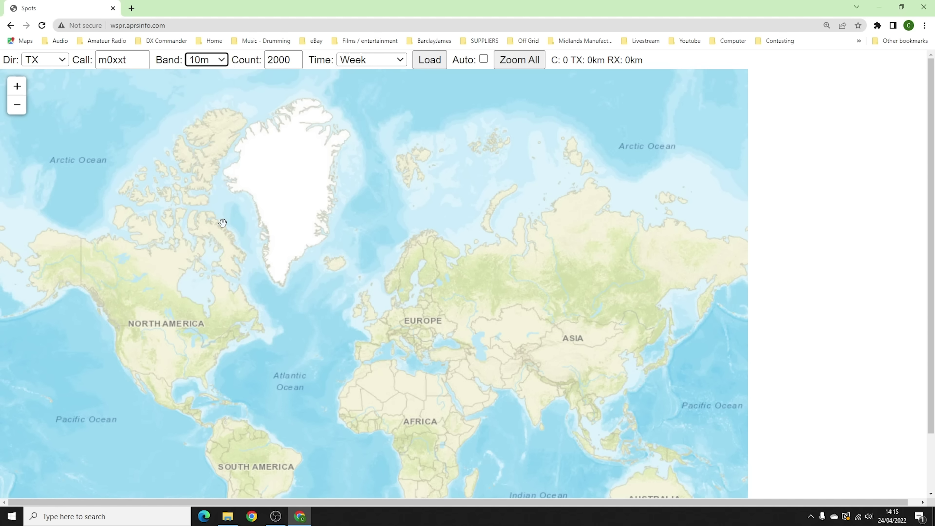
click(429, 60)
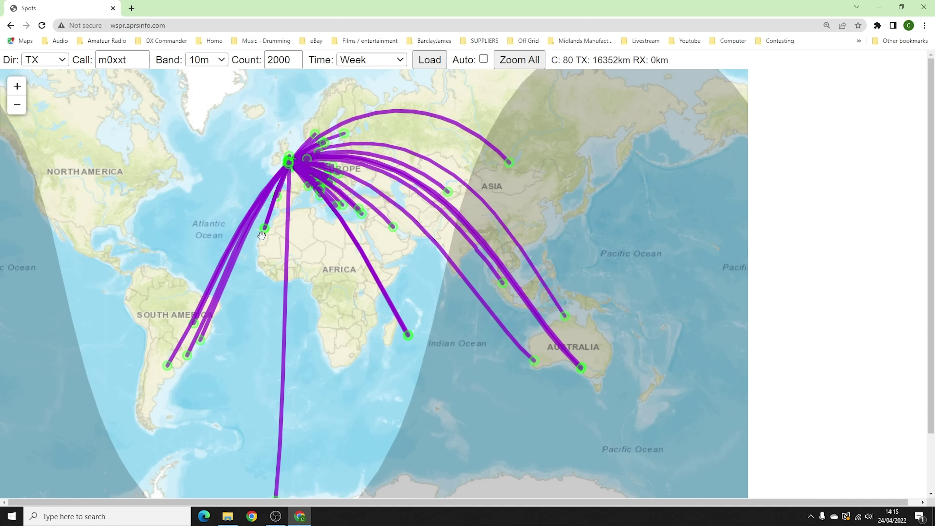
mouse_move(265, 236)
mouse_move(412, 340)
mouse_move(585, 376)
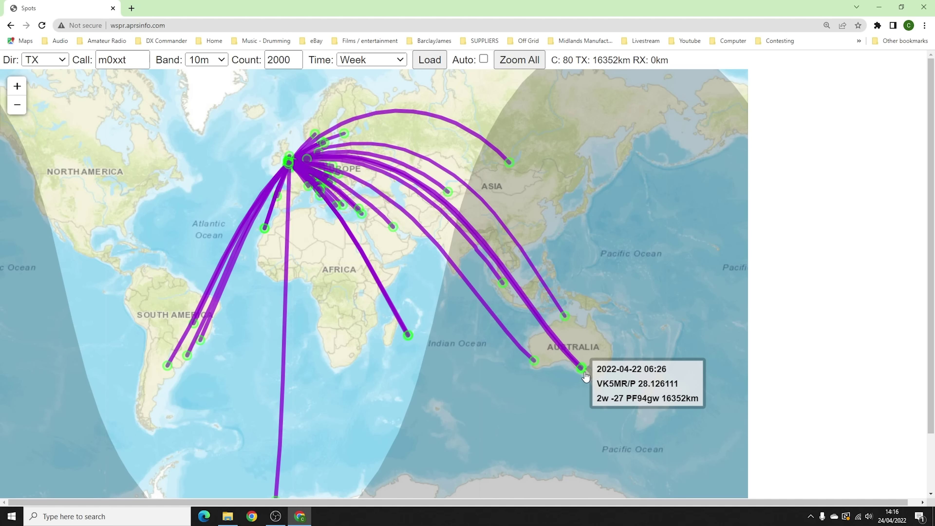
mouse_move(565, 325)
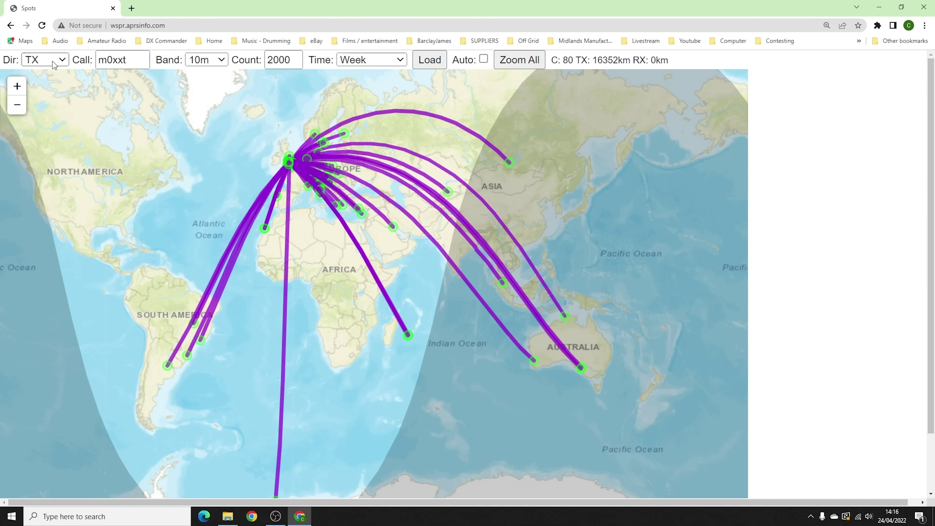
Step: Keep the direction on TX and switch the plotted band to 12m
click(53, 64)
click(46, 67)
click(207, 60)
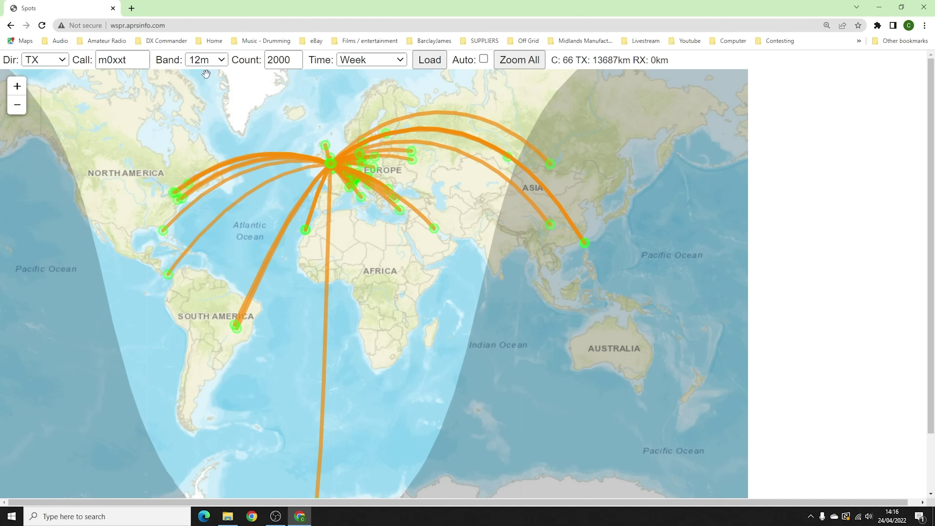
click(218, 60)
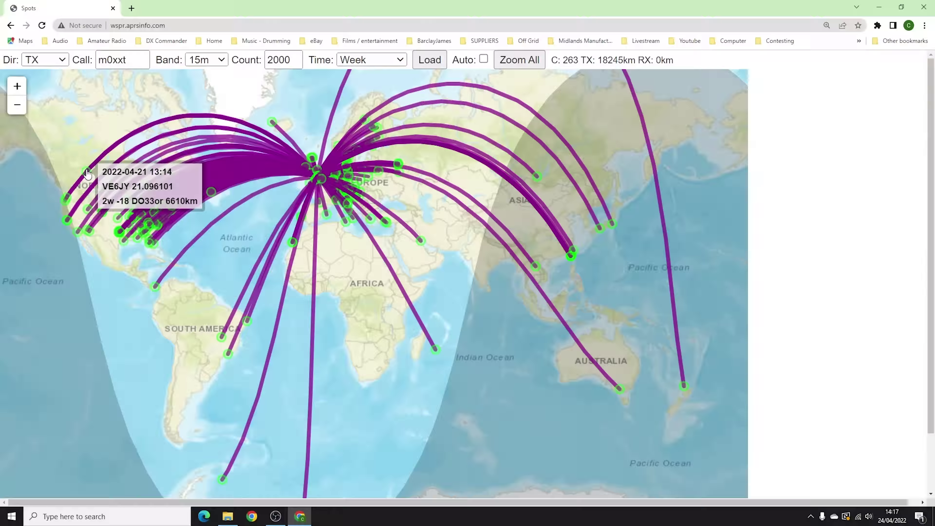
mouse_move(214, 190)
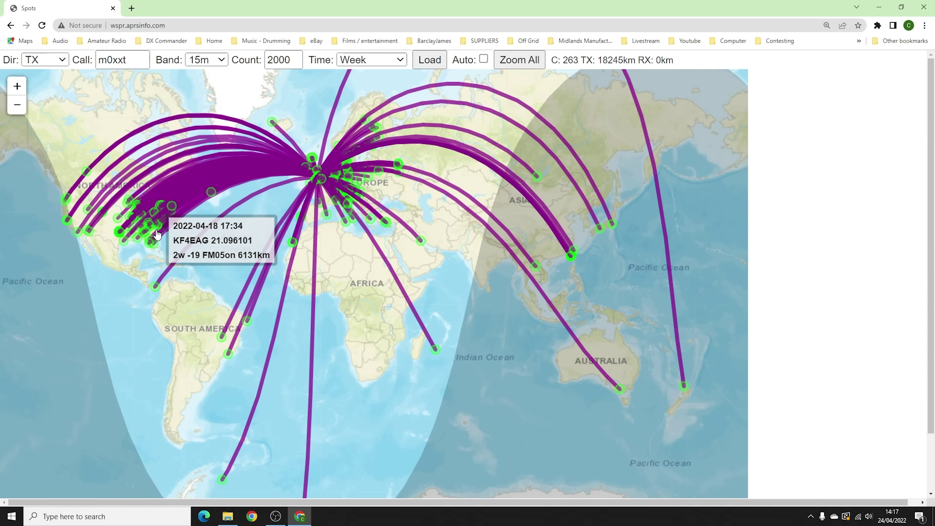
Step: Inspect 15m spot details and pan the map toward the Pacific and back
mouse_move(141, 243)
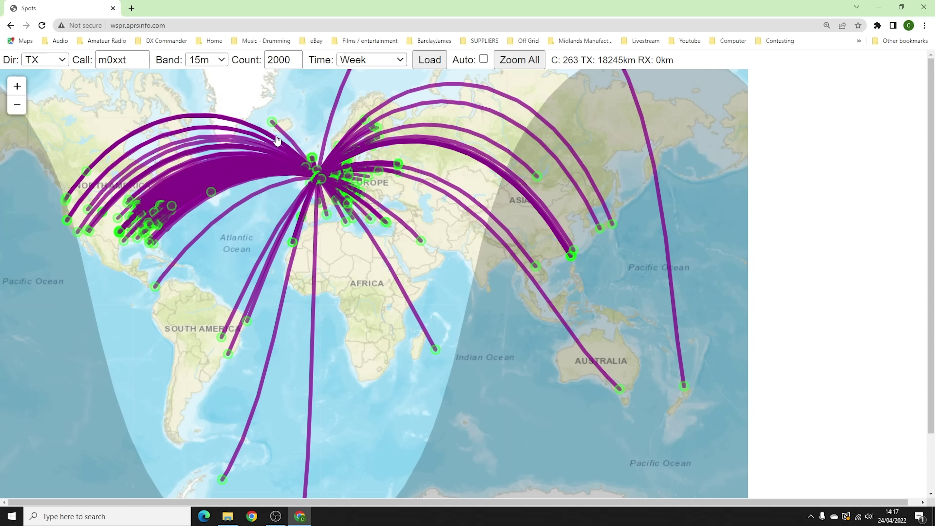
mouse_move(294, 250)
drag(655, 406, 602, 407)
mouse_move(620, 383)
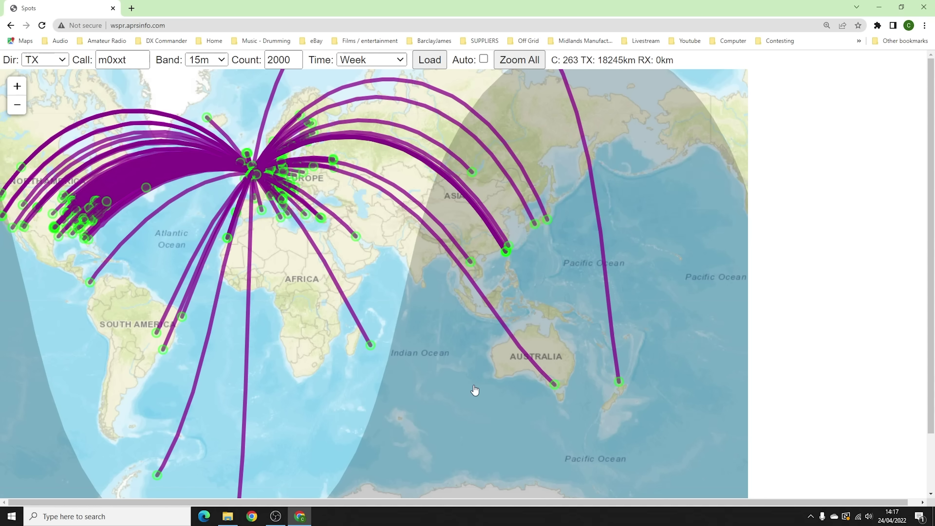
drag(417, 364, 557, 394)
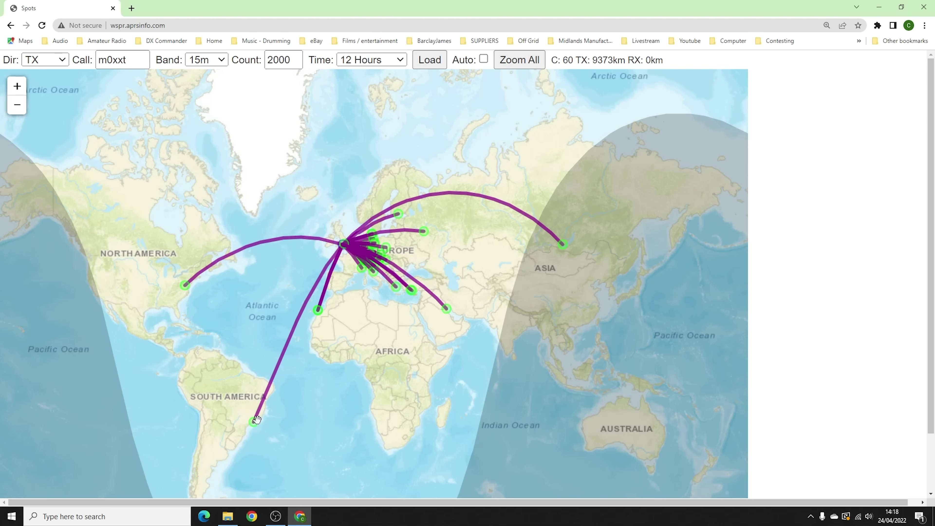
Step: Check the details of the US east-coast spot on the 12-hour 15m map
mouse_move(185, 287)
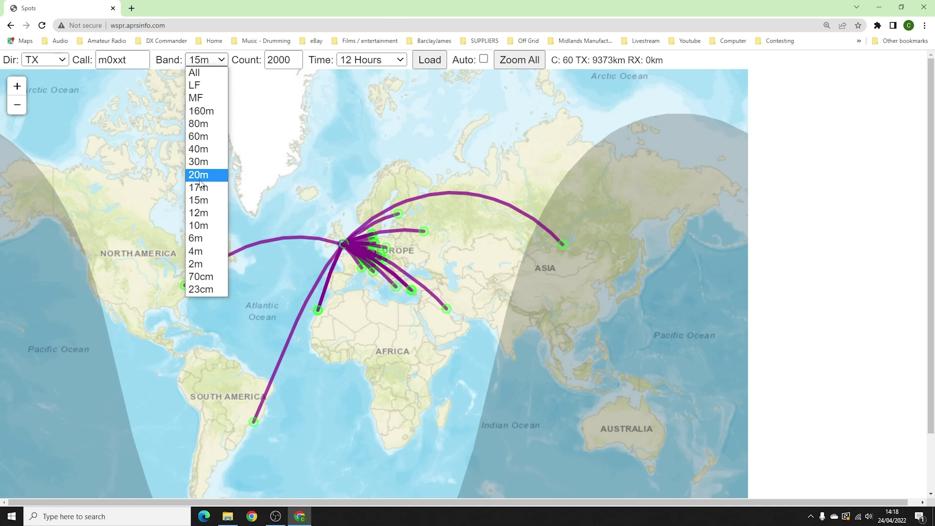
Step: Load the 17m spots, then change the time range to 24 Hours and reload
click(209, 187)
click(428, 60)
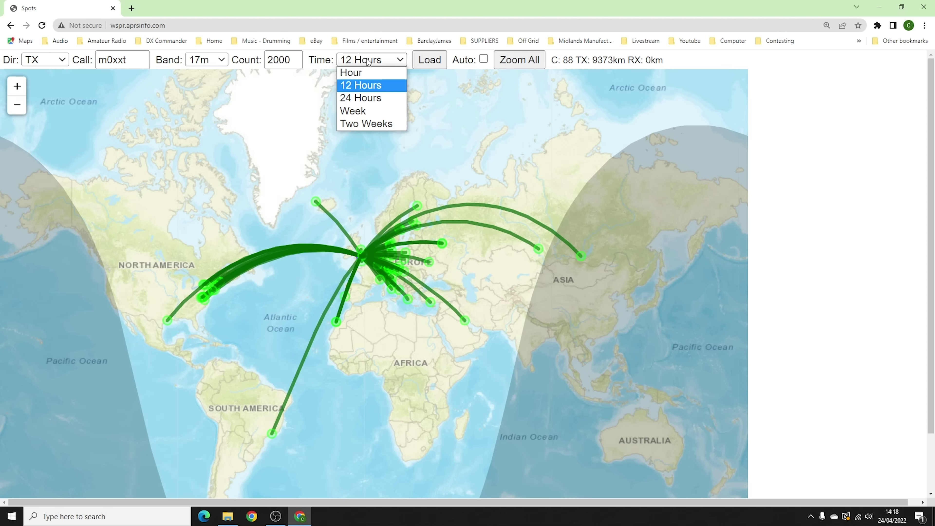
click(368, 97)
click(432, 66)
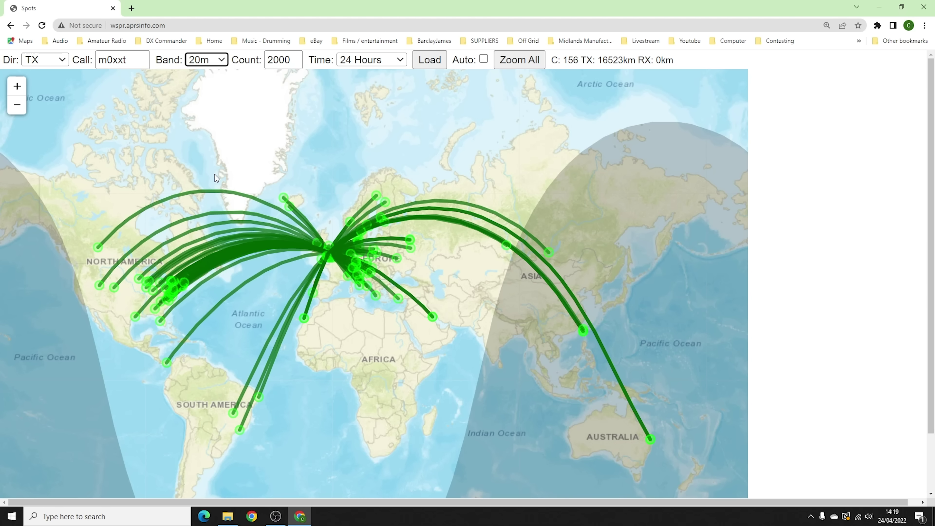
Step: Load 24 hours of 20m spots and inspect individual spot details across the map
click(430, 67)
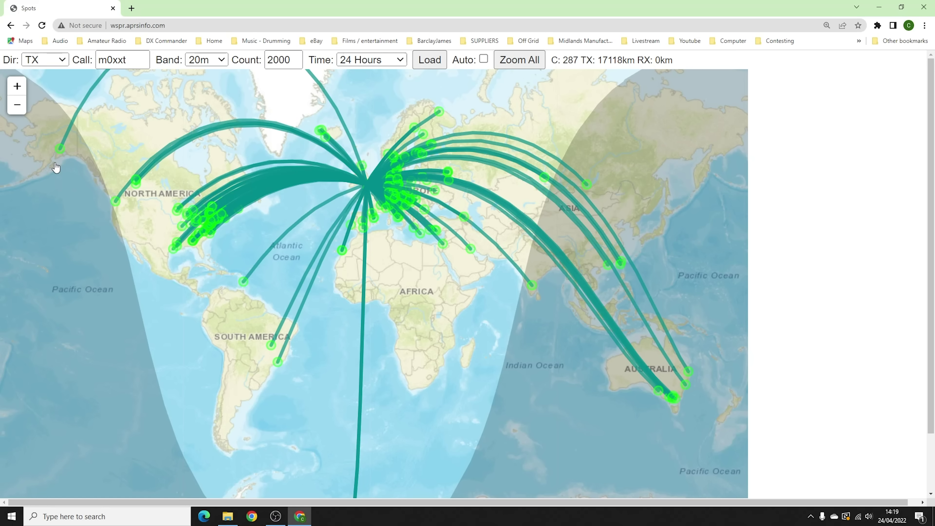
mouse_move(58, 153)
mouse_move(119, 207)
mouse_move(243, 290)
mouse_move(339, 257)
mouse_move(389, 177)
scroll(391, 180, up, 3)
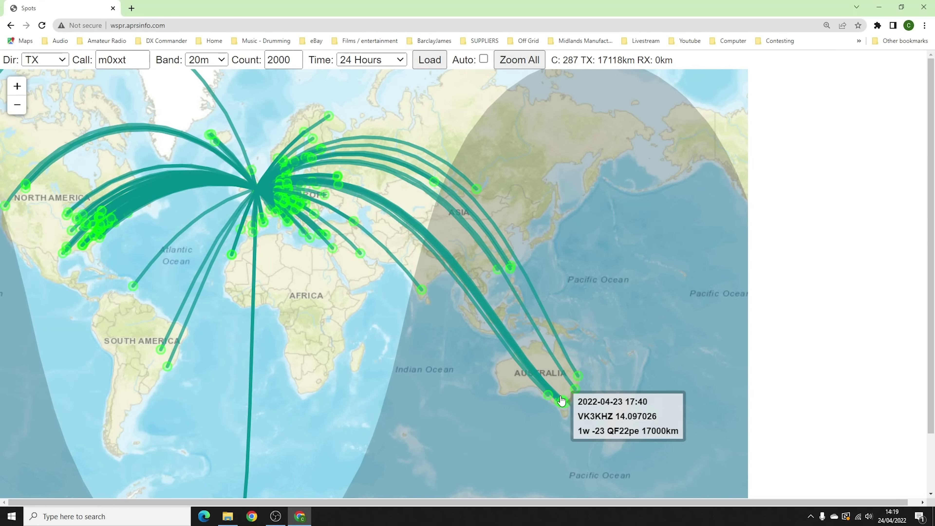
mouse_move(575, 396)
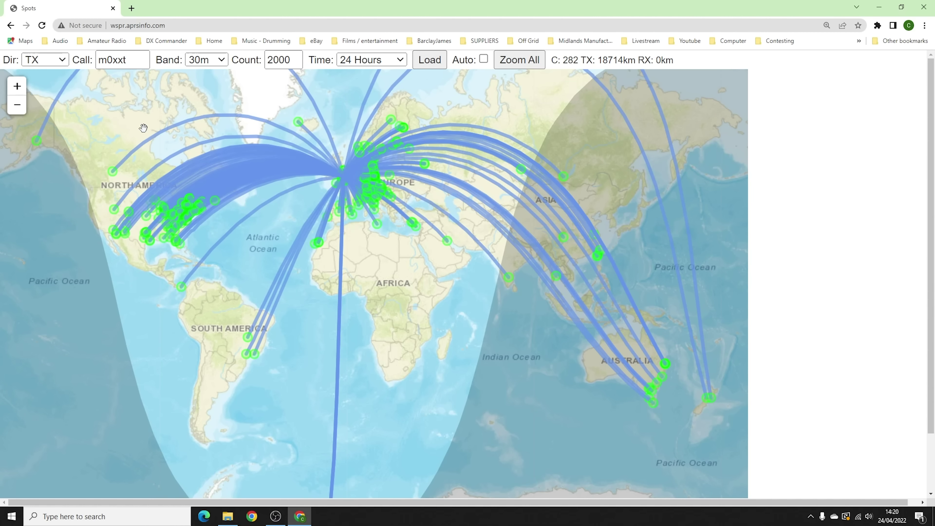
Step: Load 24 hours of 40m transmit spots onto the map
mouse_move(197, 209)
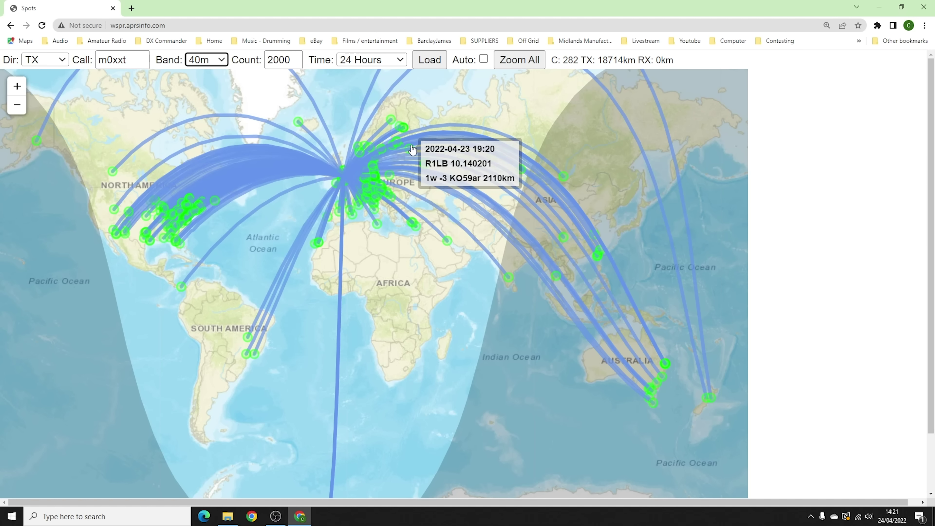
click(431, 61)
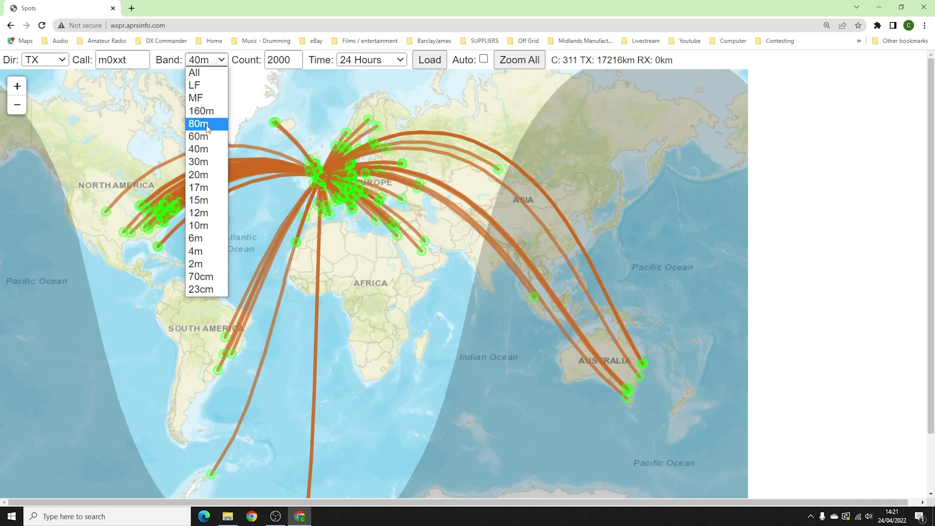
Step: Plot the 80m band and zoom the map into the eastern US
click(208, 127)
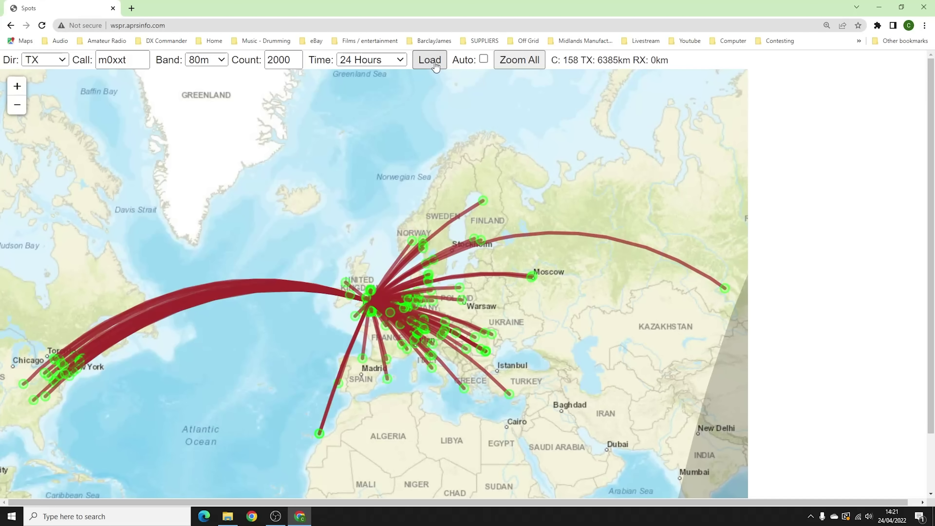
drag(247, 314, 380, 271)
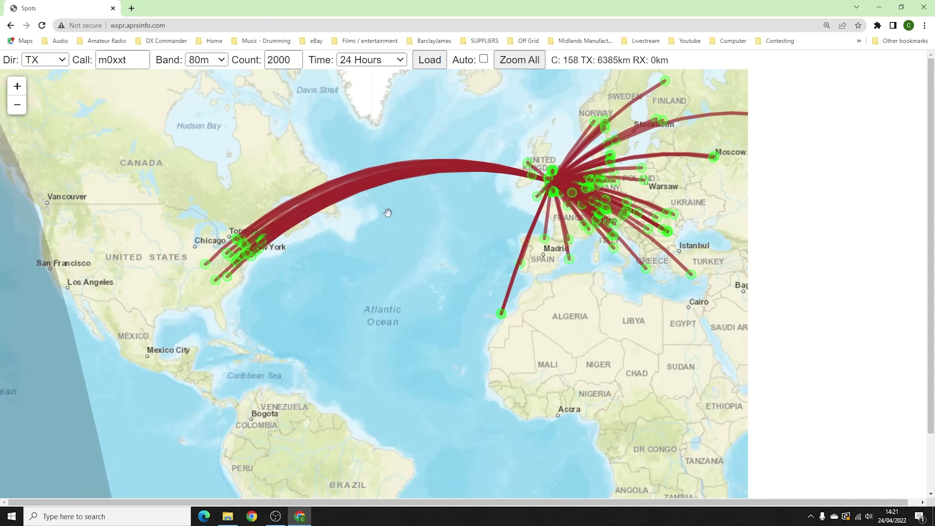
mouse_move(211, 260)
scroll(207, 263, up, 3)
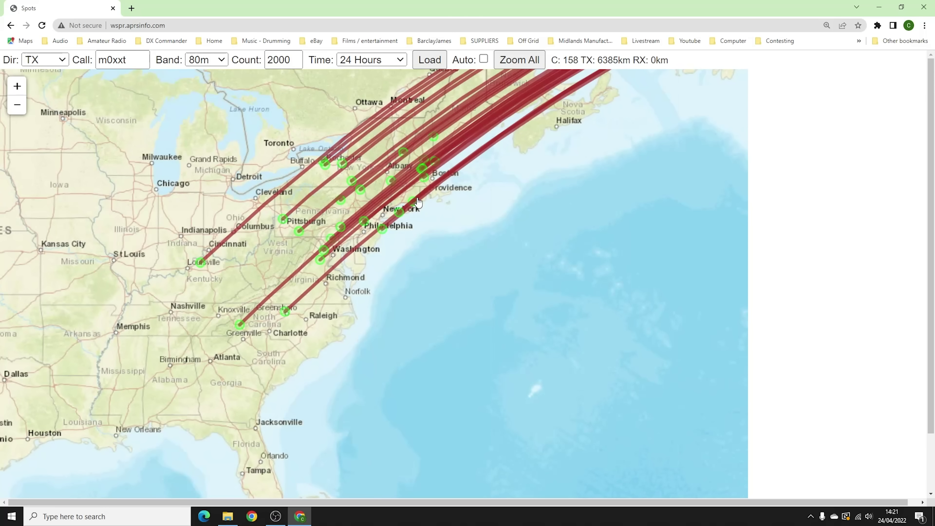
mouse_move(422, 175)
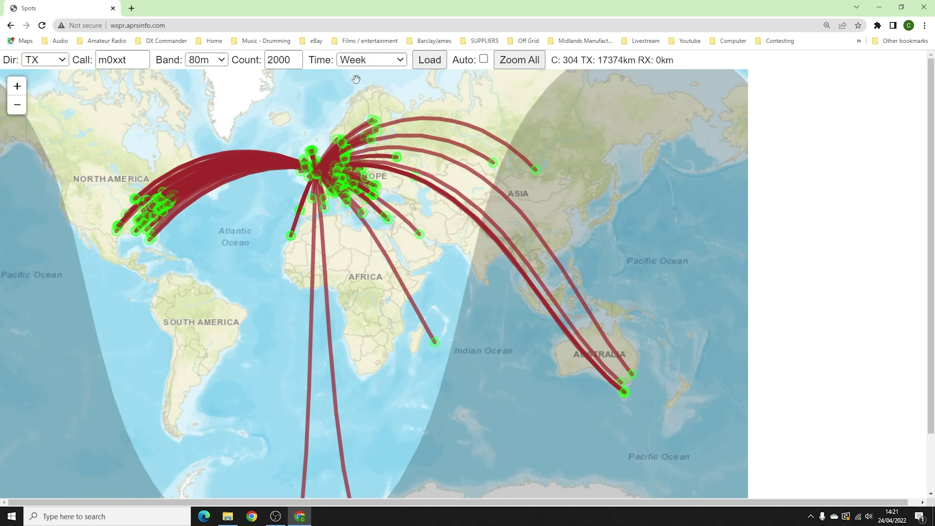
Step: Zoom into the eastern US on the week-long 80m map, inspect spots, then pan toward Europe
scroll(154, 229, up, 3)
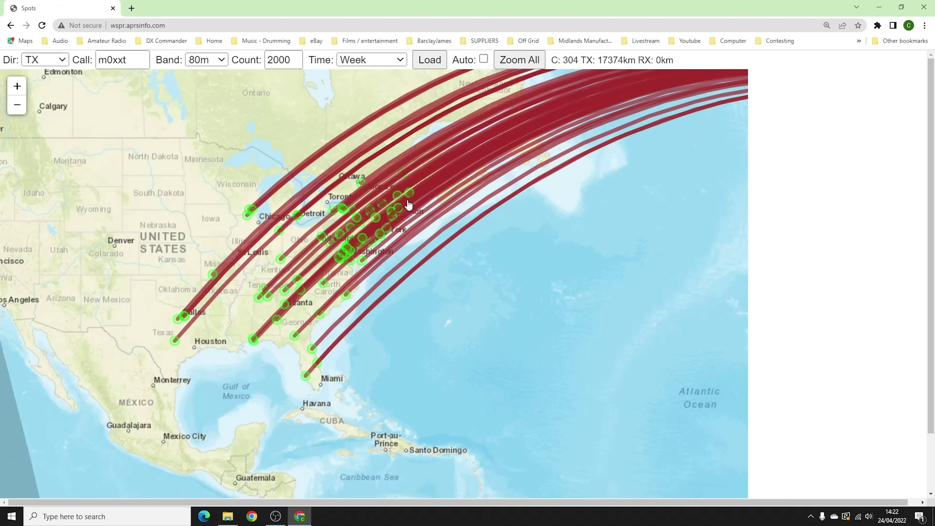
mouse_move(411, 198)
mouse_move(380, 238)
mouse_move(342, 209)
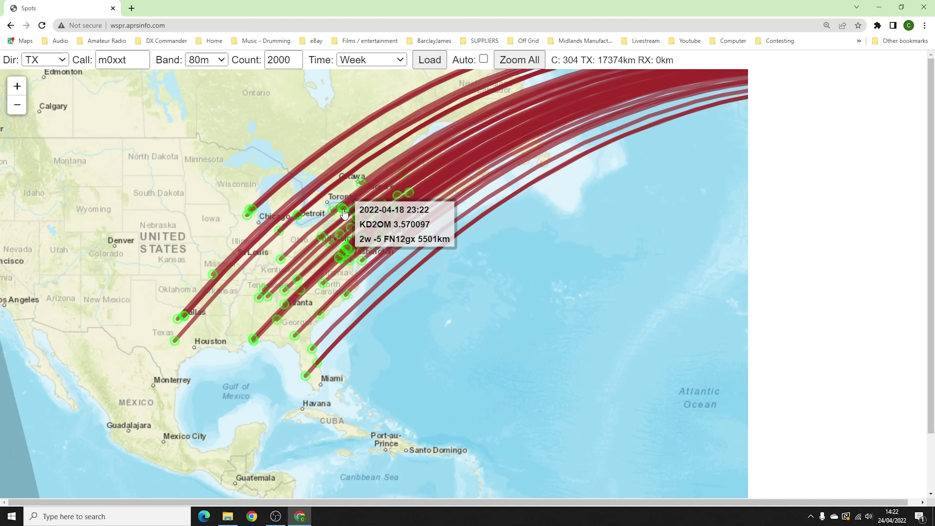
drag(484, 257, 288, 272)
Step: Zoom out to the whole world to see the week's 304 80m paths, longest 17374km
scroll(289, 269, down, 1)
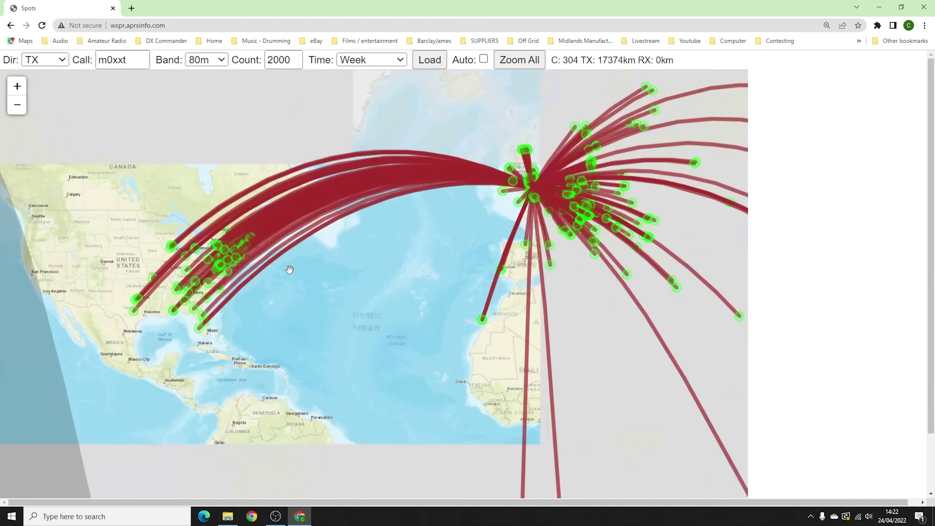